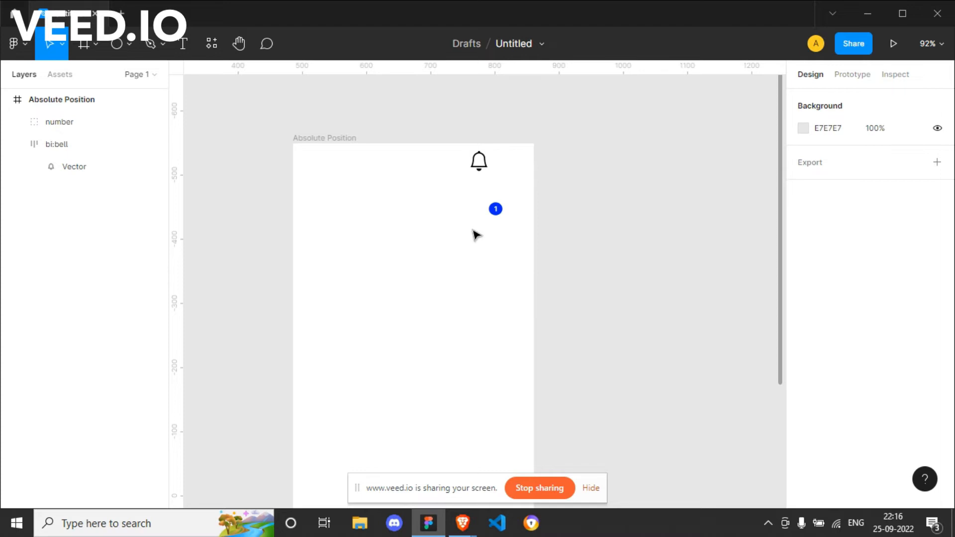
Move the blue number badge into the bell icon's auto layout frame, beside the bell.
drag(481, 194, 515, 237)
click(507, 272)
click(494, 211)
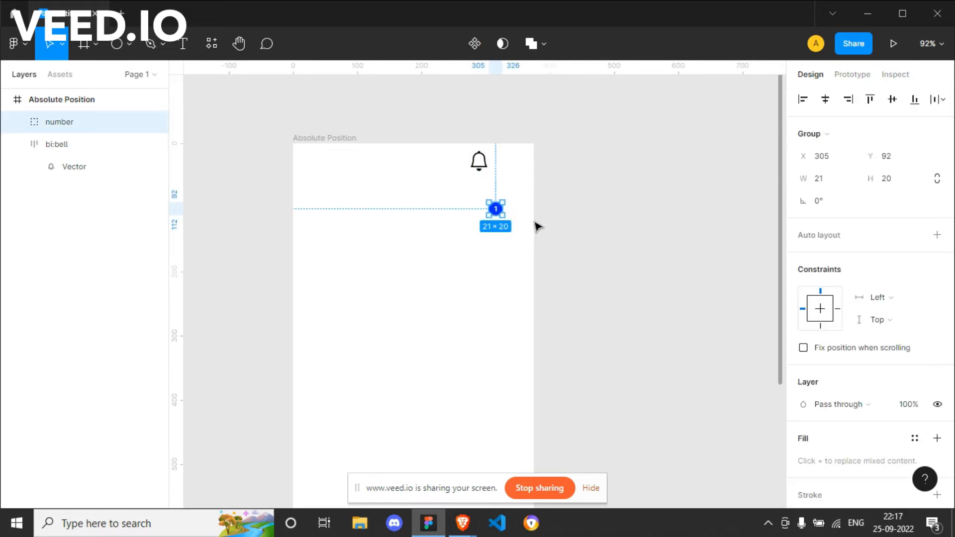
click(481, 163)
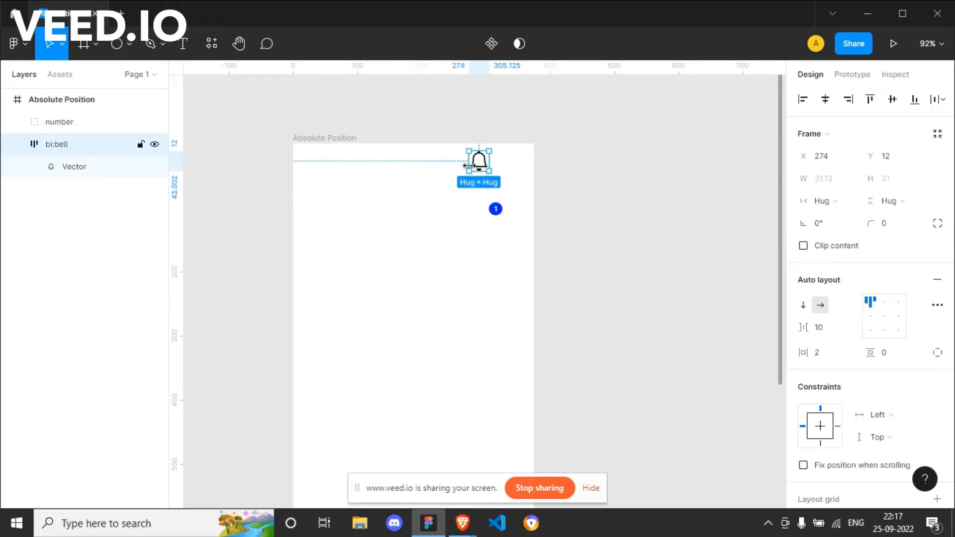
click(500, 209)
drag(497, 209, 499, 157)
click(518, 230)
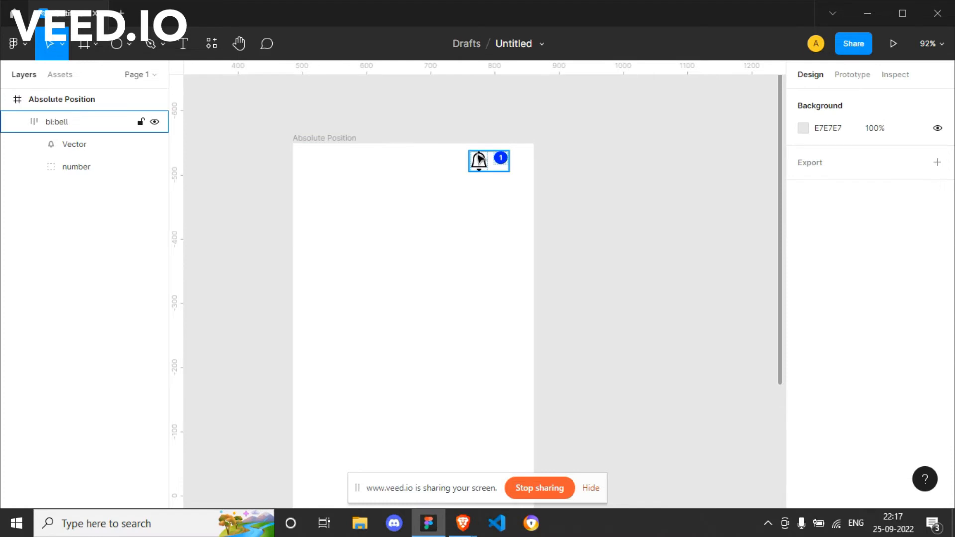
Move the bell frame with its badge toward the middle of the Absolute Position frame, to about X 140, Y 111.
click(491, 165)
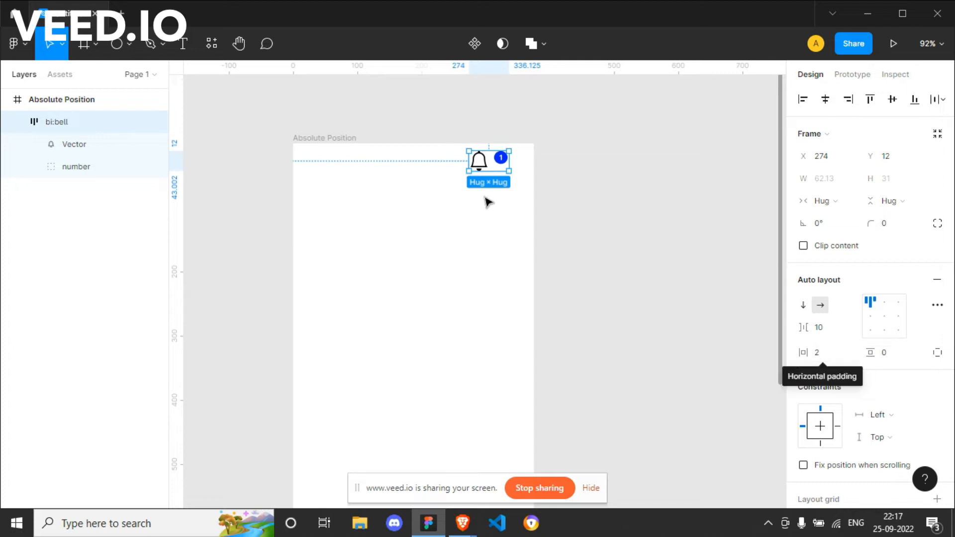
drag(504, 161, 419, 225)
click(450, 242)
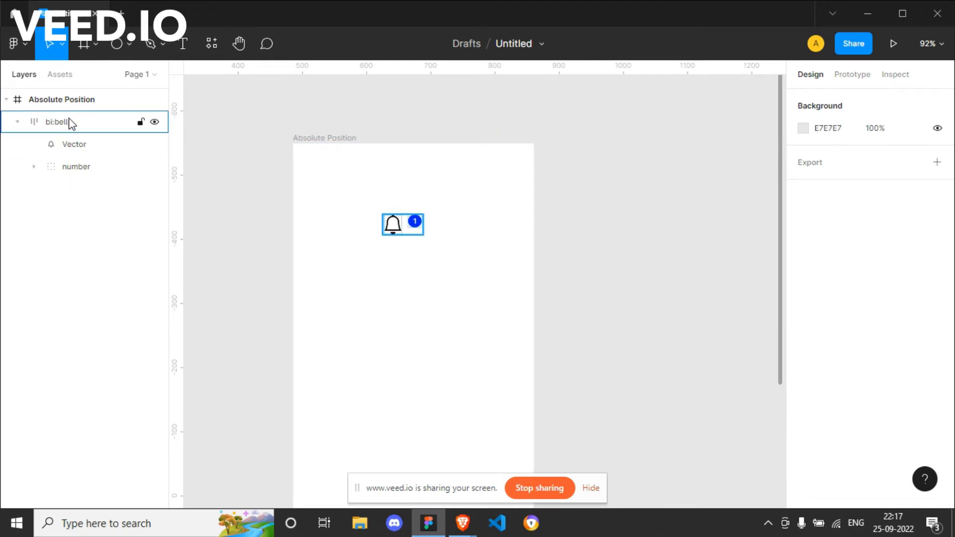
Give the number group absolute position and place it over the bell's upper-right corner at about X 16, Y -10.
click(77, 168)
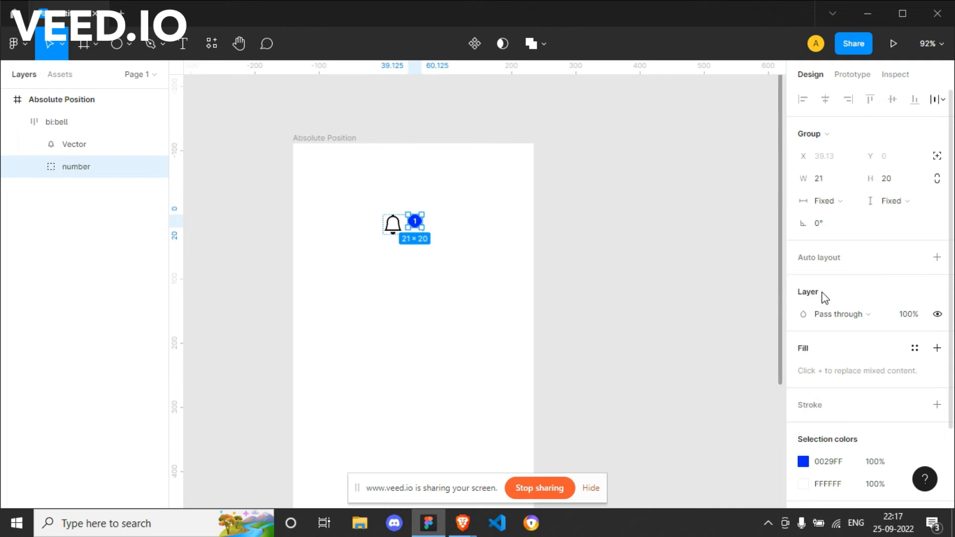
click(937, 158)
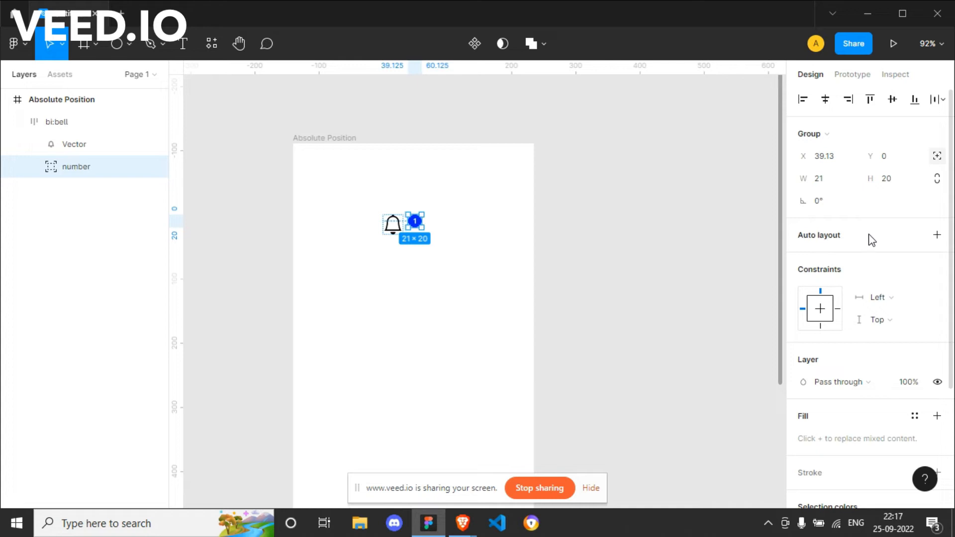
click(393, 230)
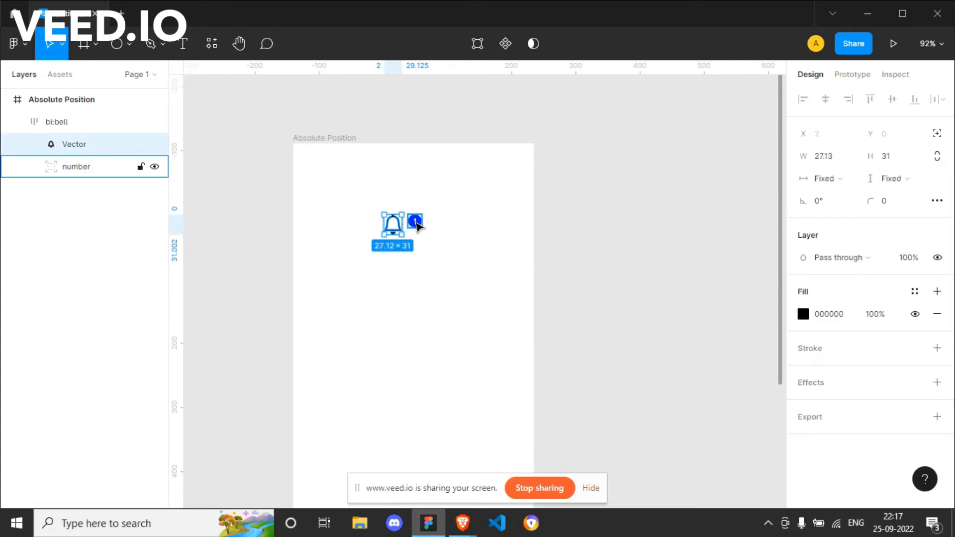
click(416, 226)
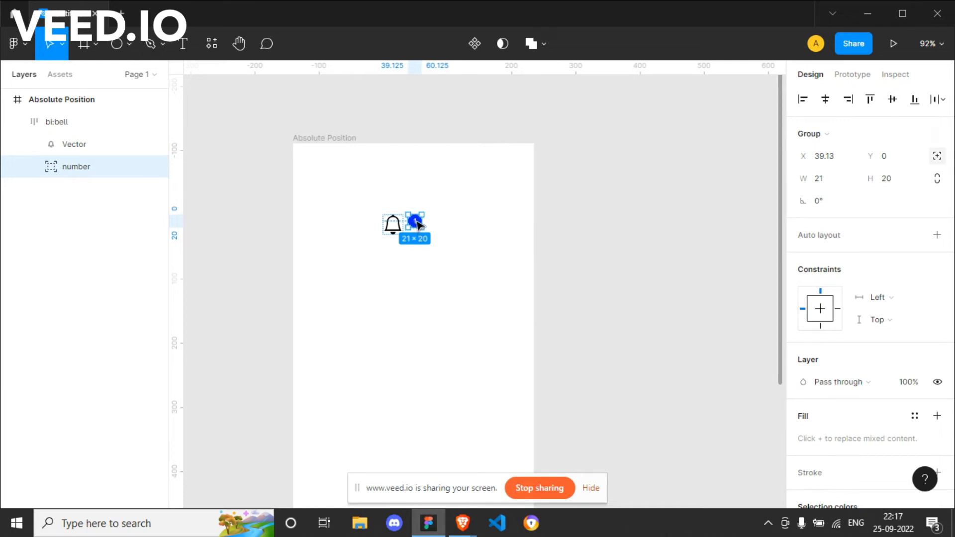
drag(417, 224, 405, 219)
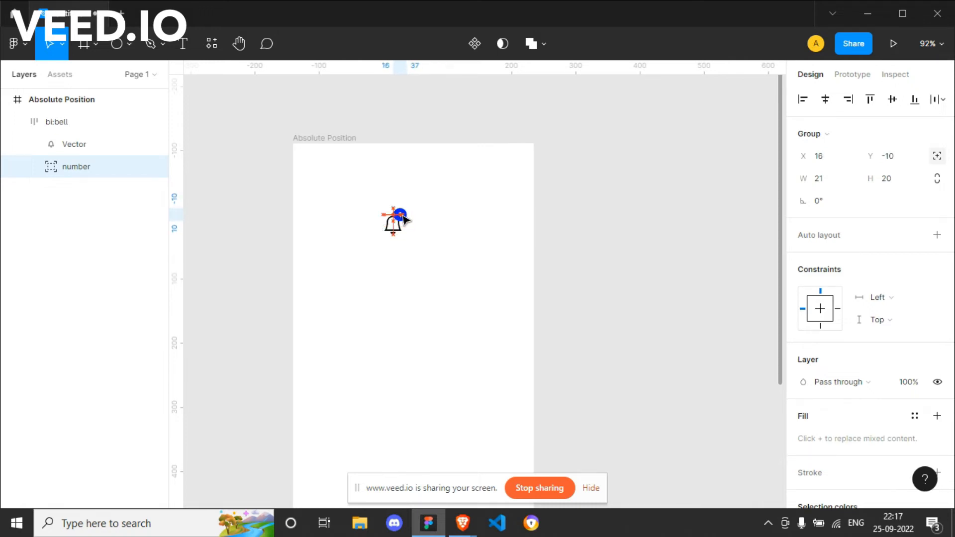
click(408, 277)
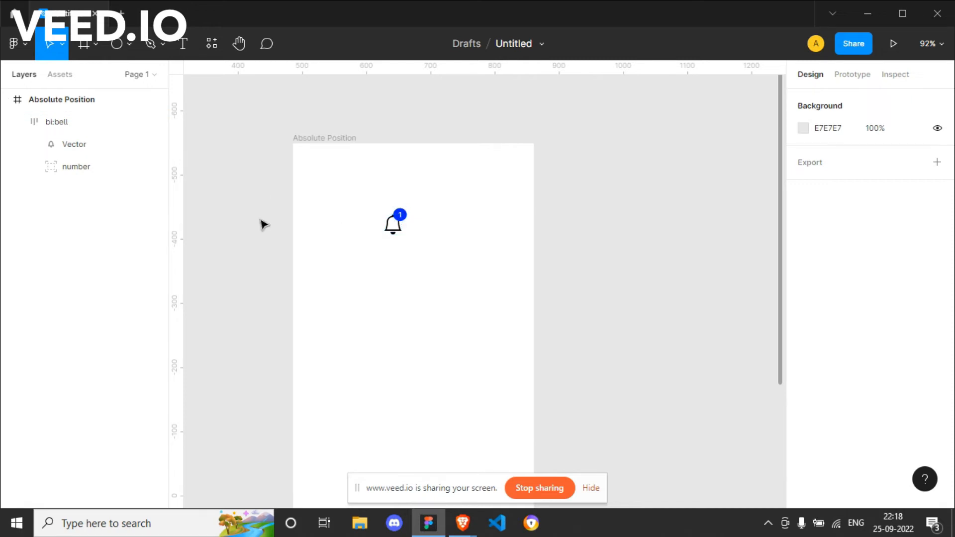
Move the bell frame around the page to test the badge, ending at about X 132, Y 209.
click(392, 228)
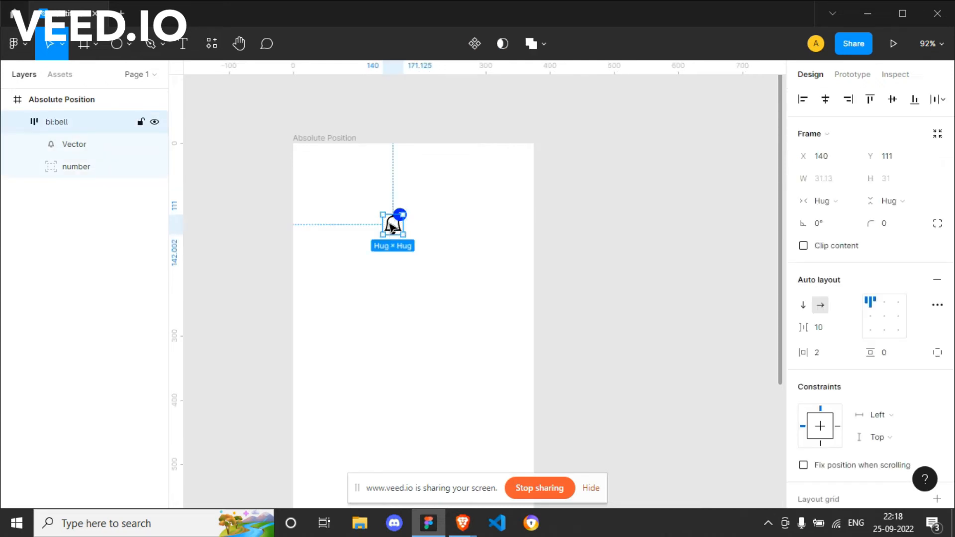
drag(393, 228, 497, 278)
drag(495, 244, 386, 286)
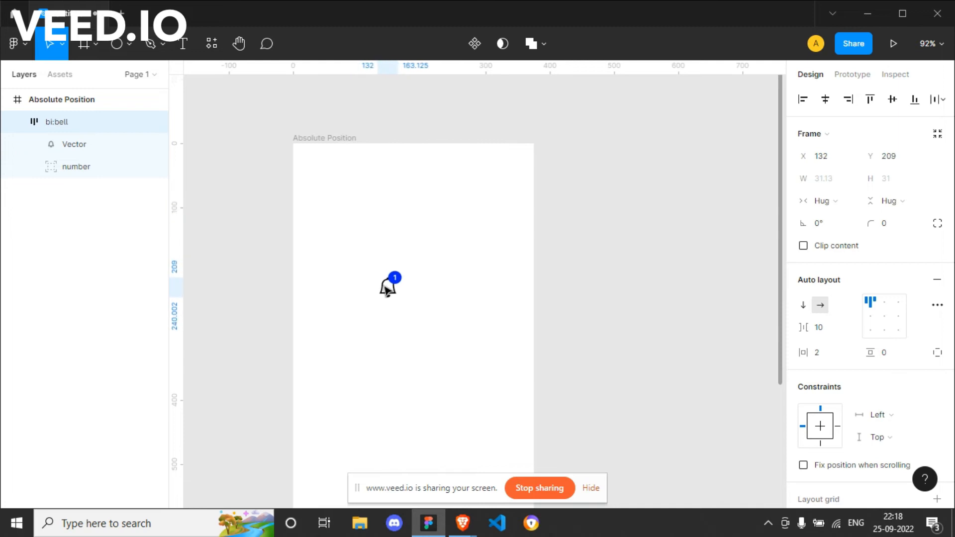
click(431, 330)
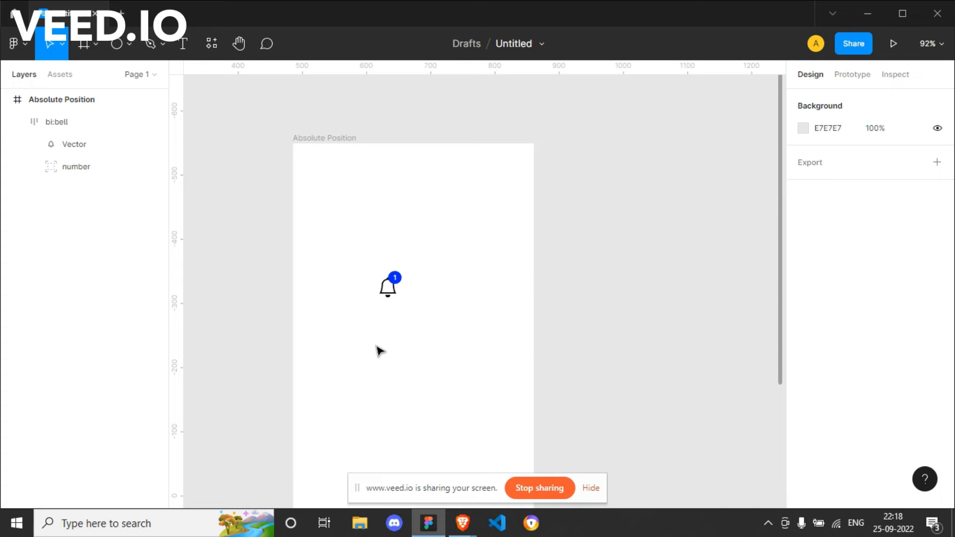
Run the Iconify plugin and search its icons for "message".
key(ctrl+slash)
key(Return)
key(ctrl+a)
text(mes)
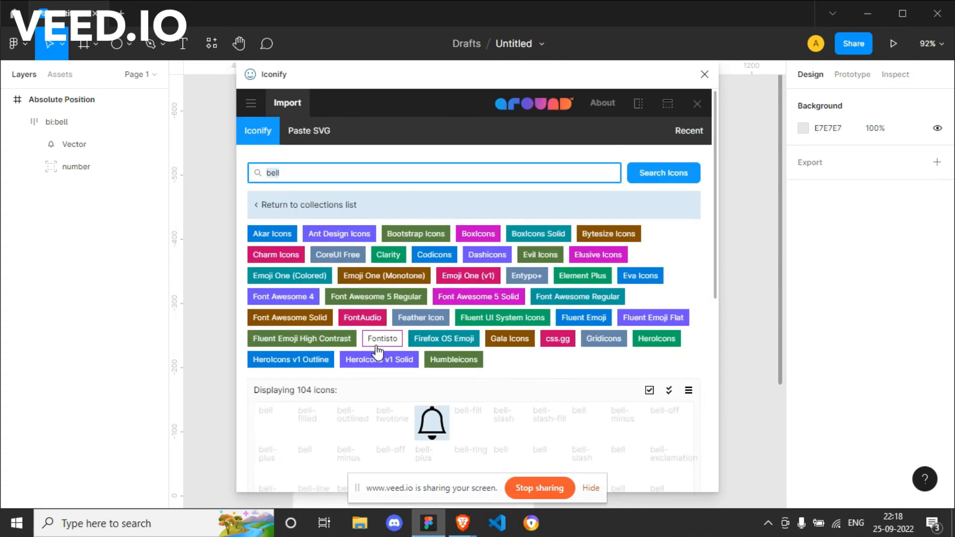
text(sage)
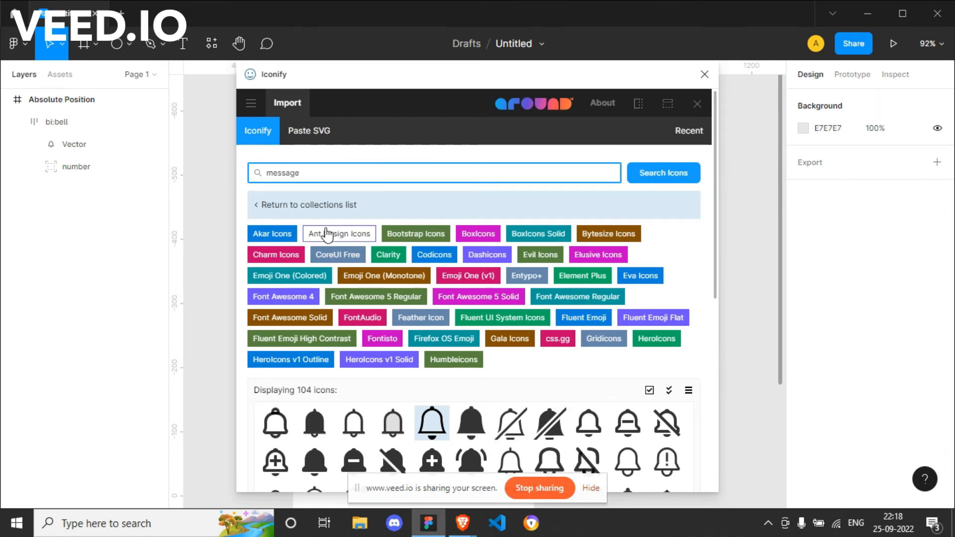
key(Return)
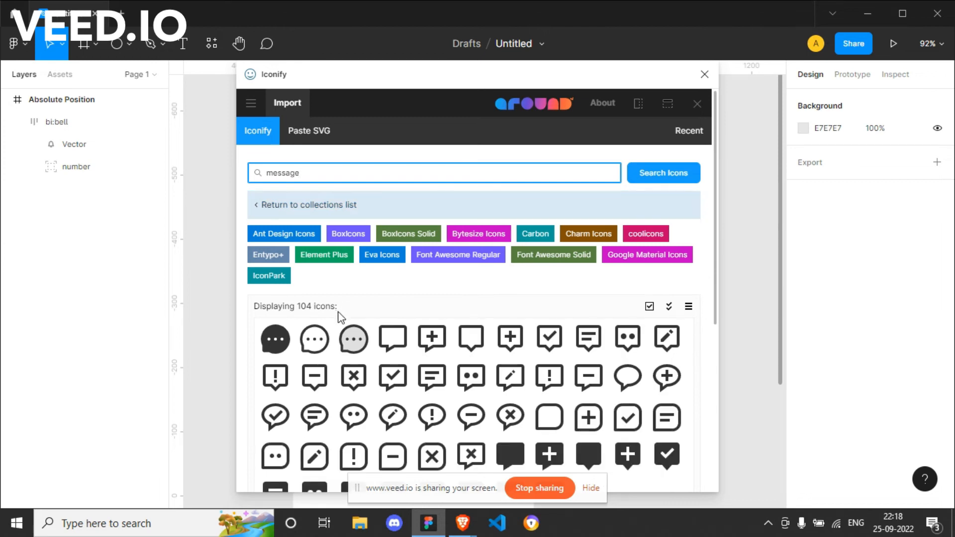
Import the bx:message icon from BoxIcons and close the plugin.
click(393, 343)
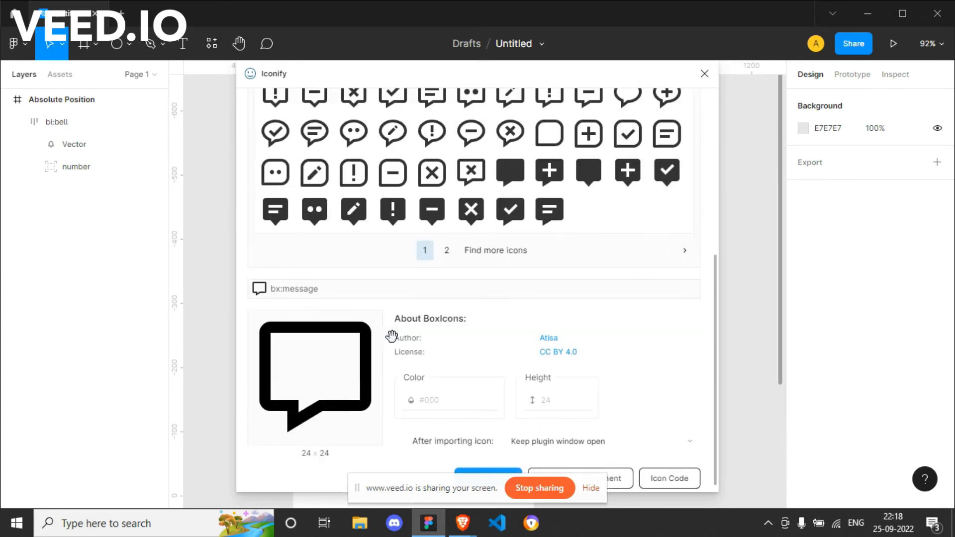
click(505, 470)
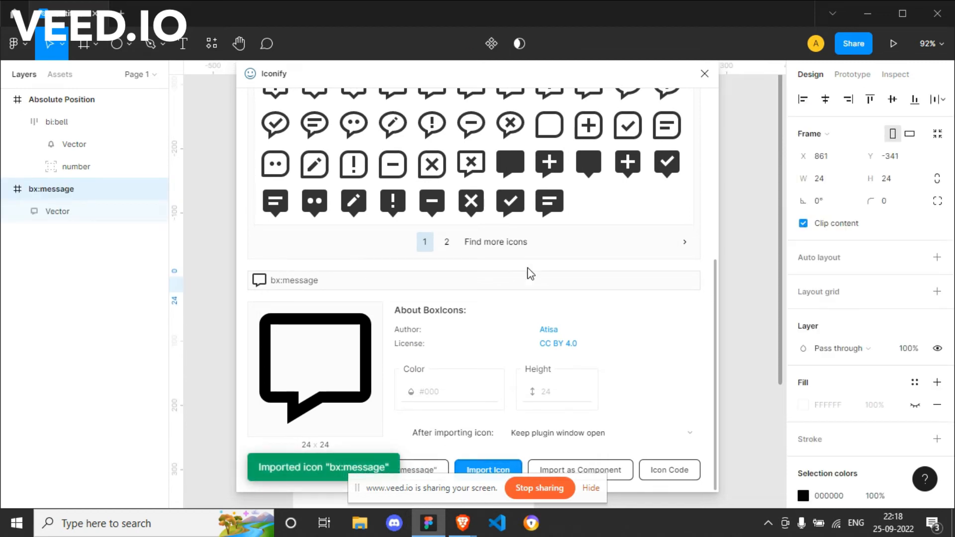
click(706, 74)
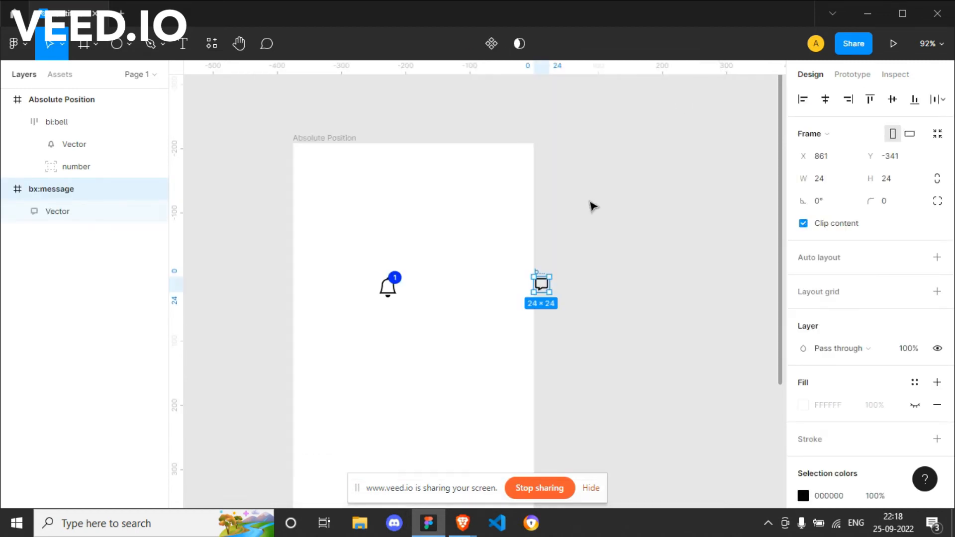
click(567, 273)
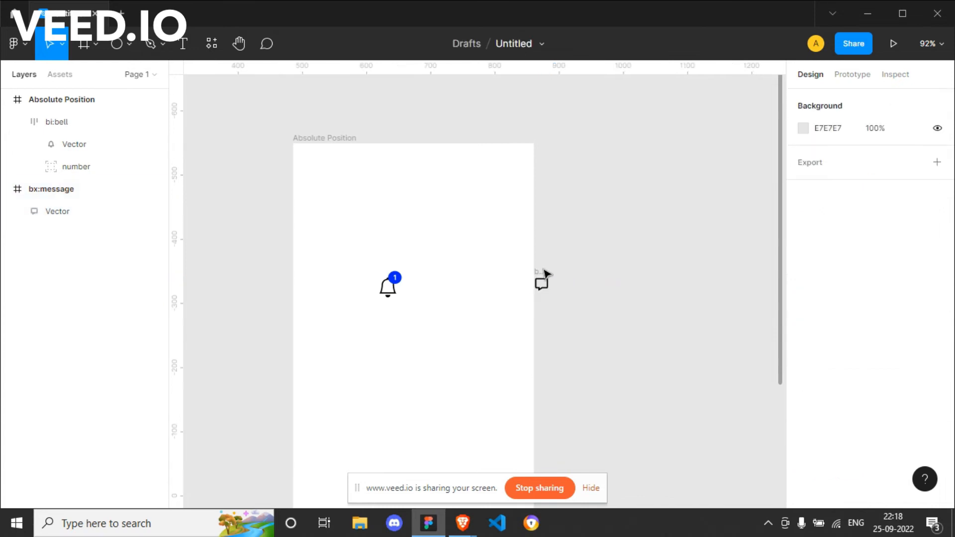
Move the message icon into the Absolute Position frame below the bell and set its size to 48 × 48.
drag(541, 281, 406, 329)
click(831, 183)
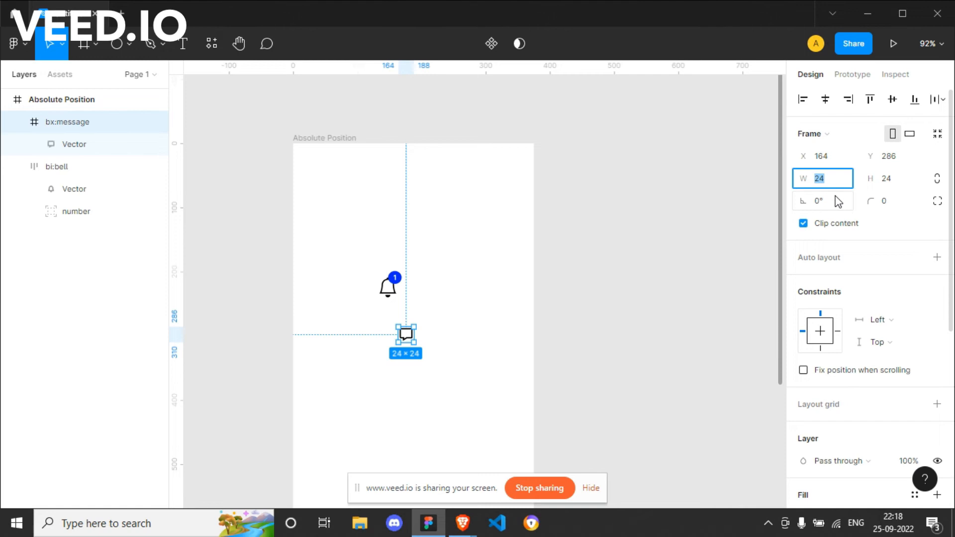
text(48)
key(Return)
key(Tab)
text(48)
key(Return)
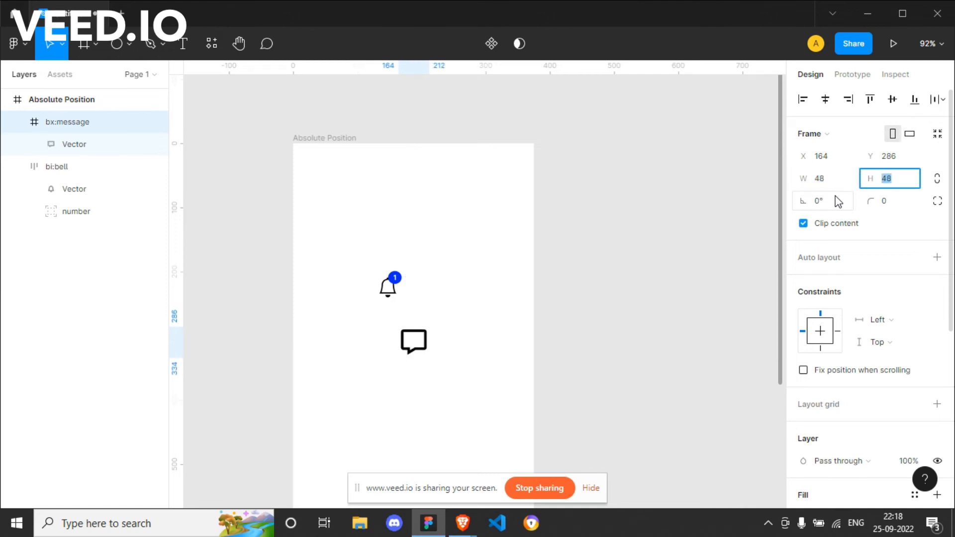
click(472, 298)
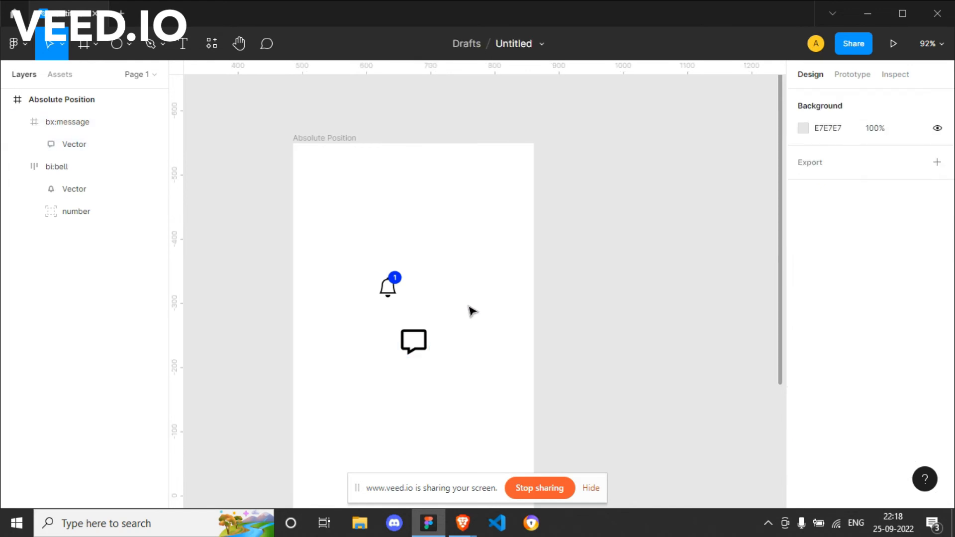
Draw a 20 × 20 circle above and beside the message icon and fill it with the bell badge's sampled blue, 0029FF.
key(o)
drag(459, 299, 472, 312)
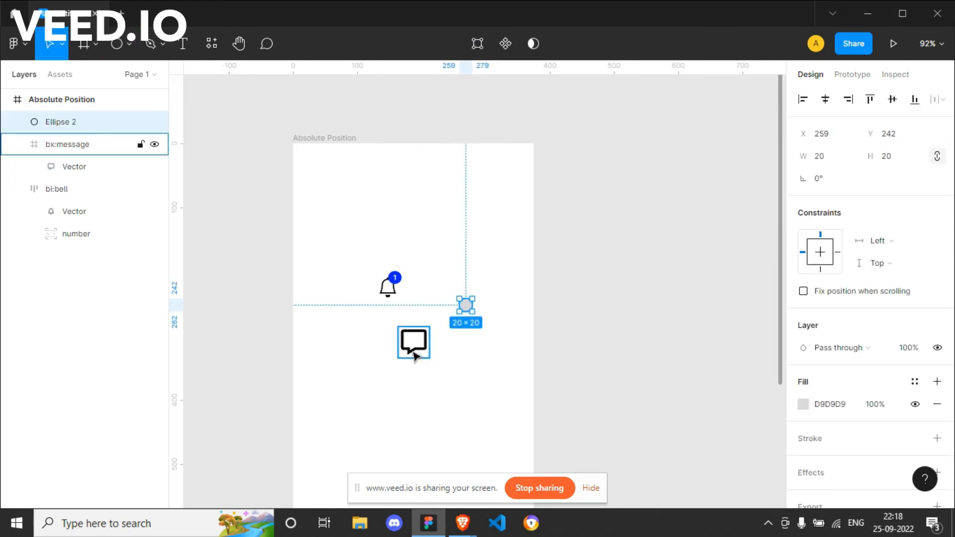
key(o)
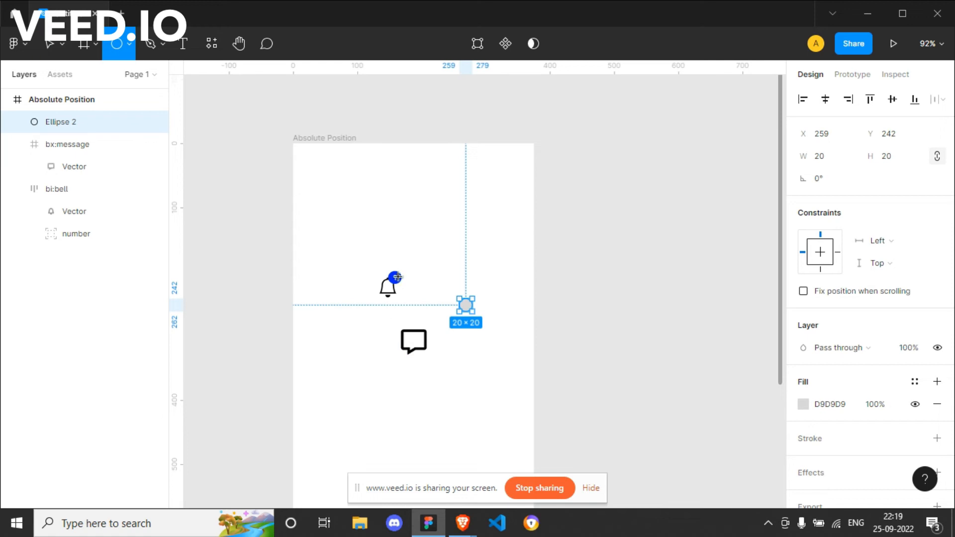
key(i)
click(396, 279)
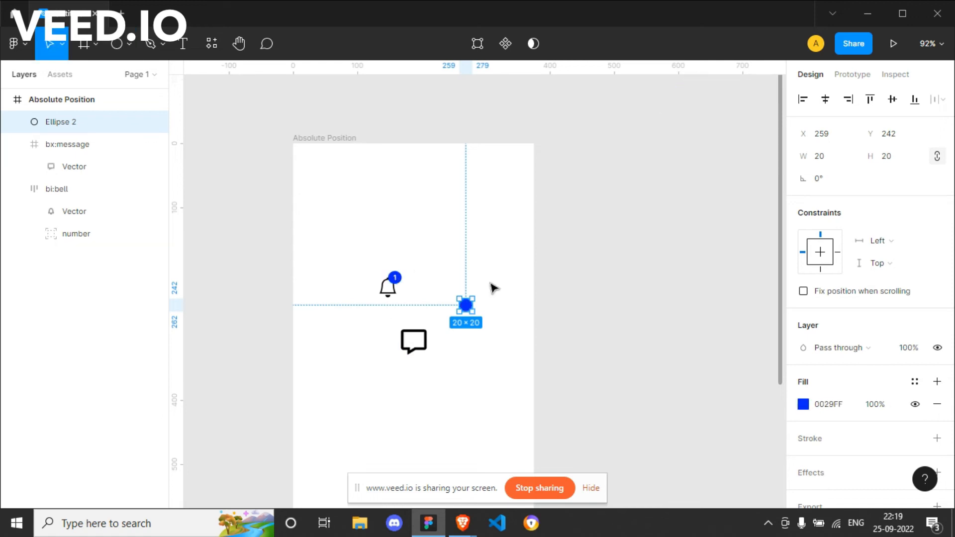
click(518, 289)
Add the text "2" and place it at the centre of the new blue circle.
key(t)
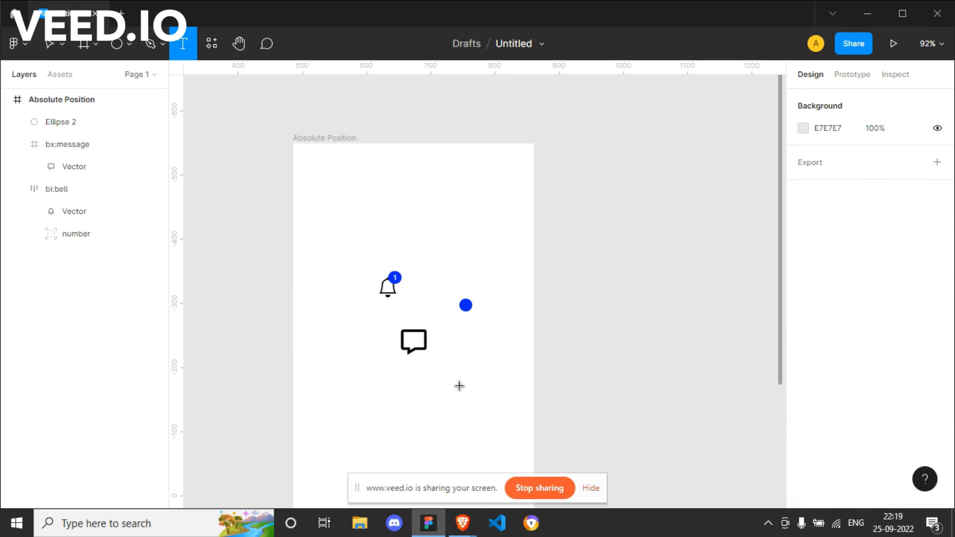
click(459, 387)
text(2)
key(Escape)
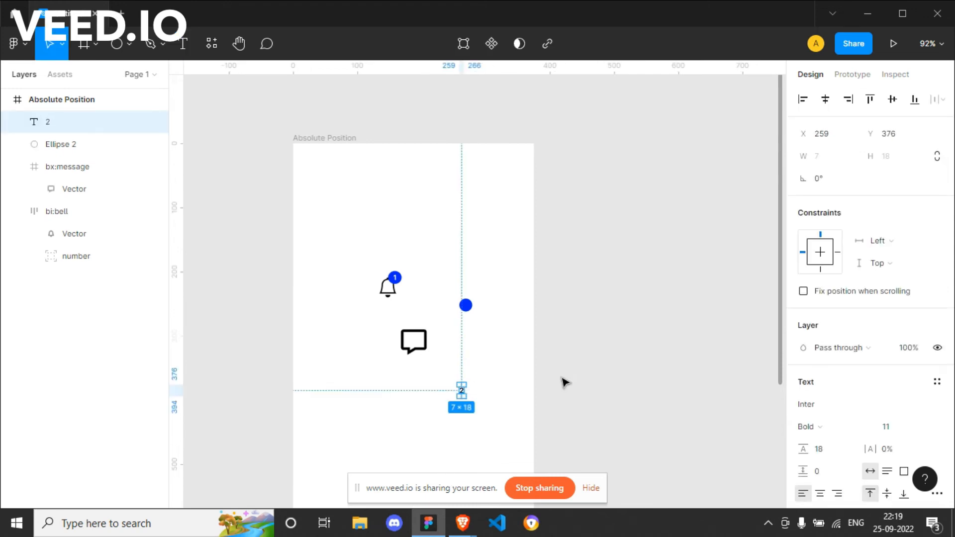
drag(462, 391, 467, 308)
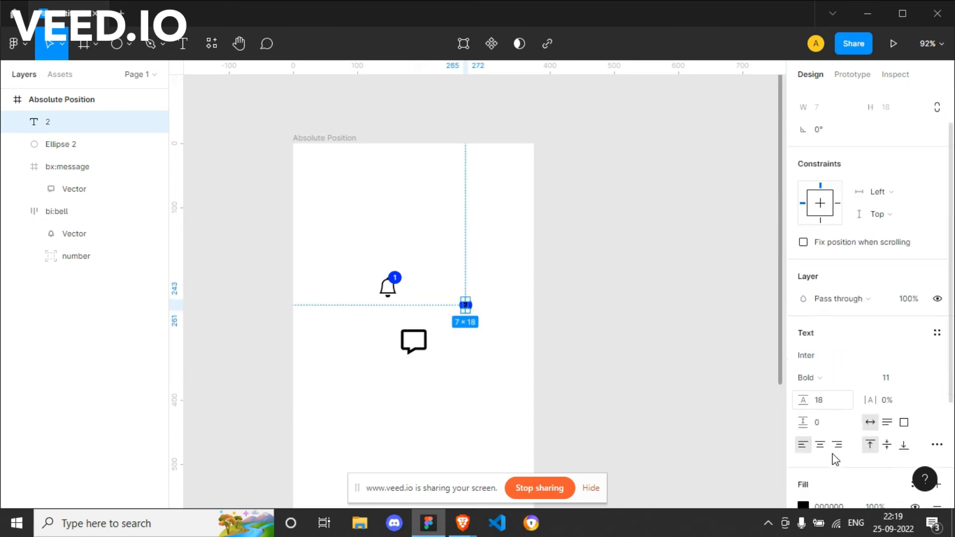
Set the fill colour of the text "2" to FFFFFF.
scroll(828, 447, down, 4)
click(803, 353)
text(ffffff)
key(Return)
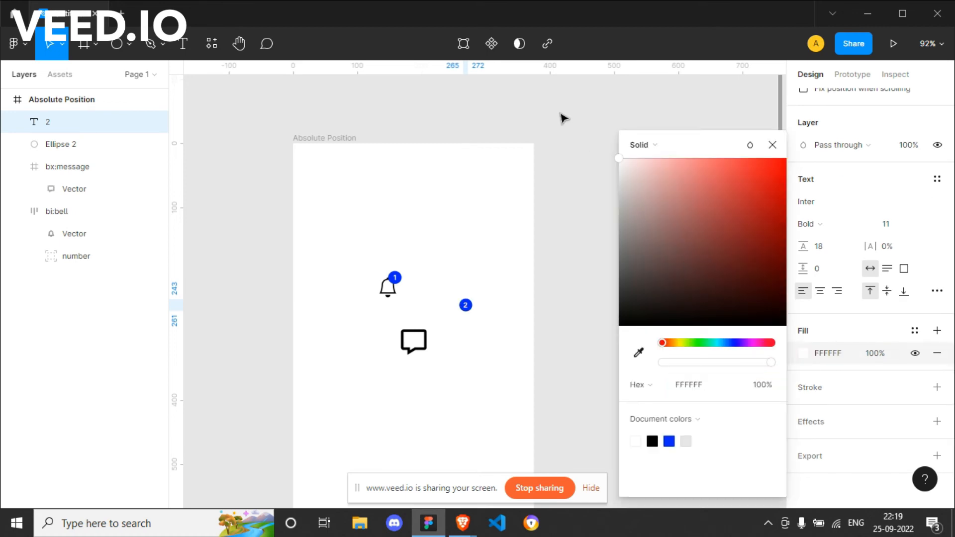
click(772, 145)
Group the text "2" with its blue circle and rename the group as number.
drag(445, 287, 499, 337)
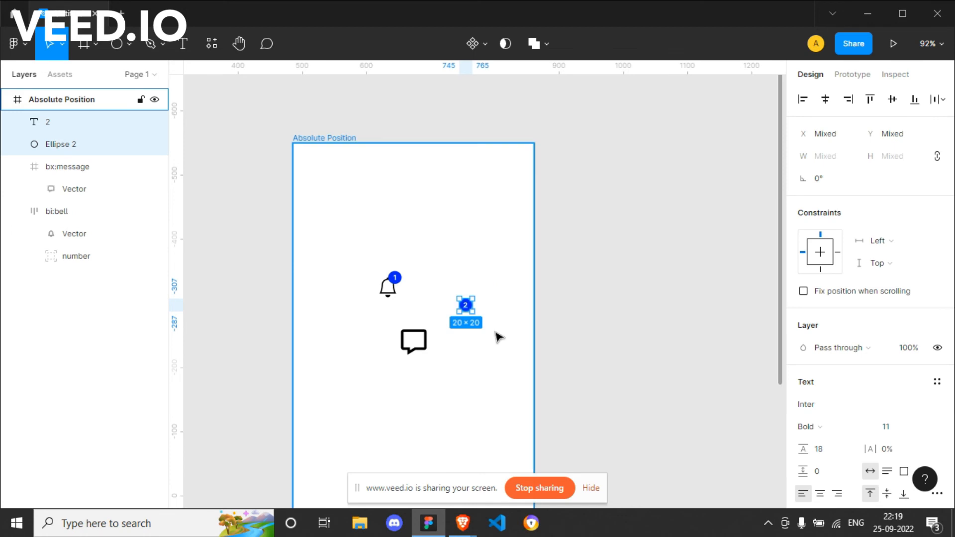
key(ctrl+g)
double_click(86, 124)
text(num)
key(Return)
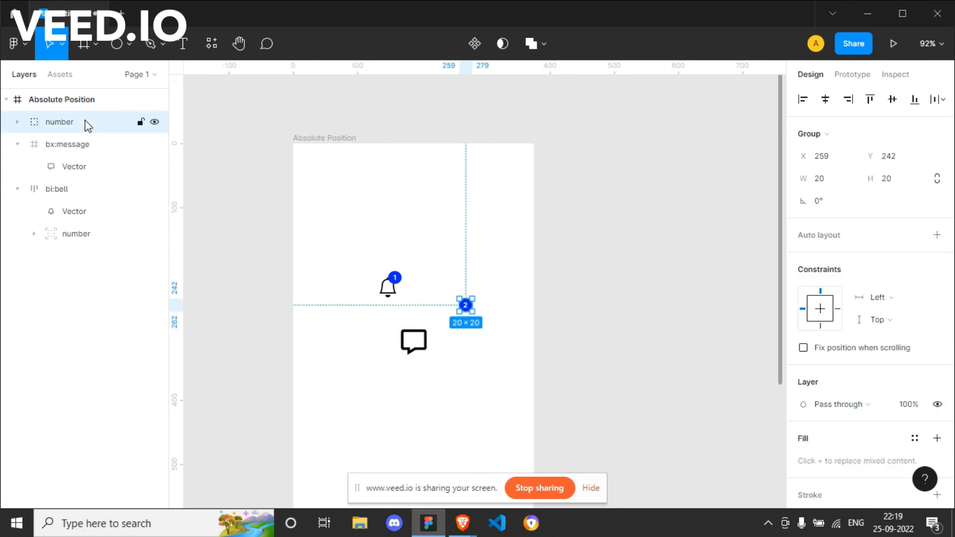
Add auto layout to the bx:message frame.
click(417, 349)
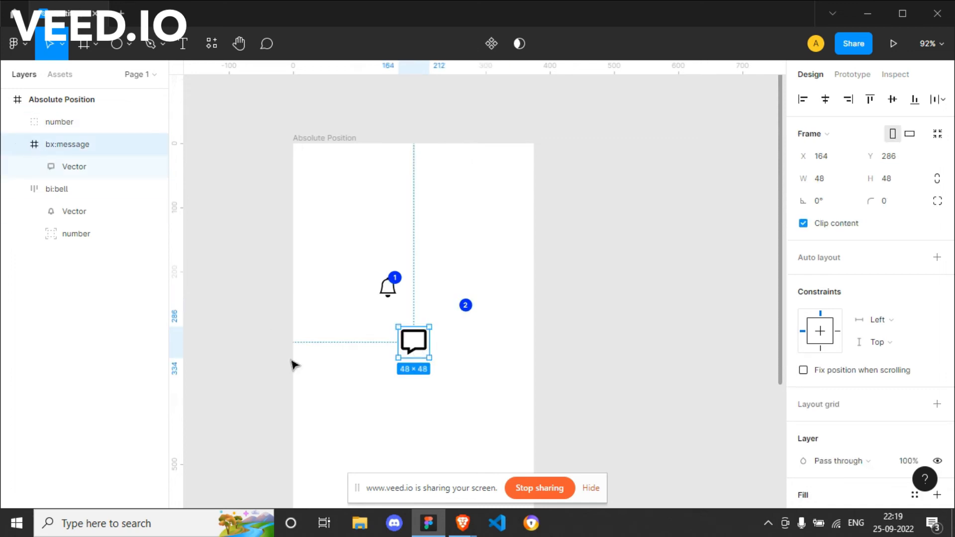
click(936, 257)
click(476, 386)
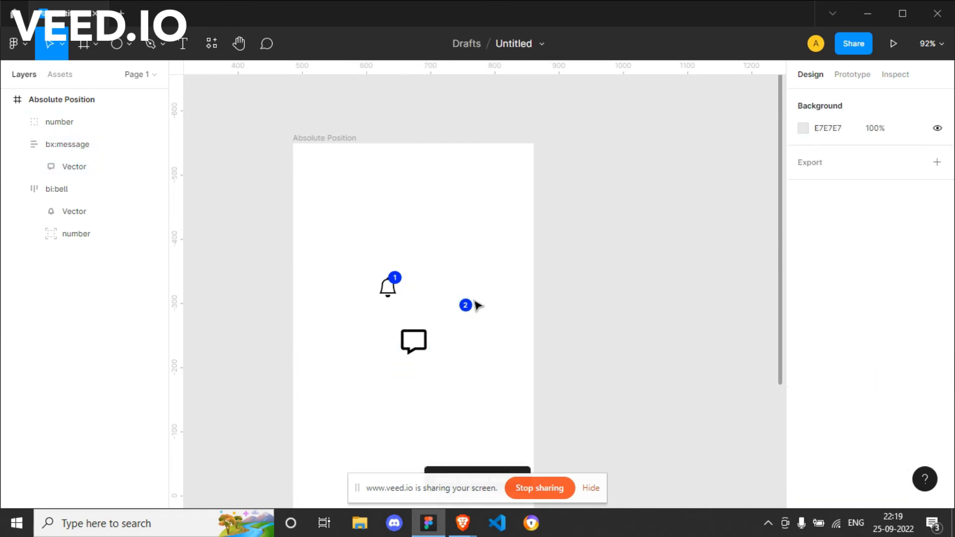
Move the number group with the "2" badge into the bx:message frame and set the frame's auto layout direction to horizontal.
drag(466, 305, 417, 338)
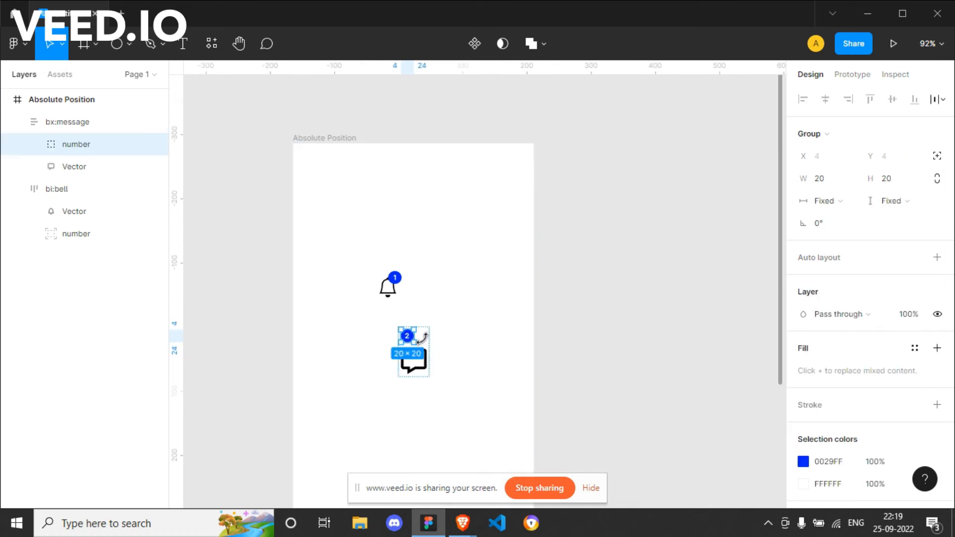
scroll(874, 343, down, 2)
scroll(875, 354, up, 2)
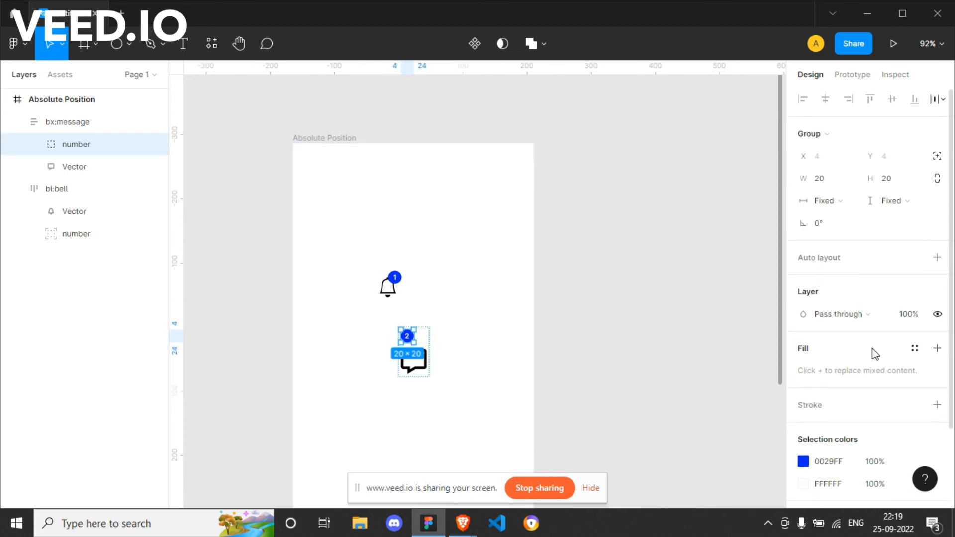
click(454, 375)
click(412, 339)
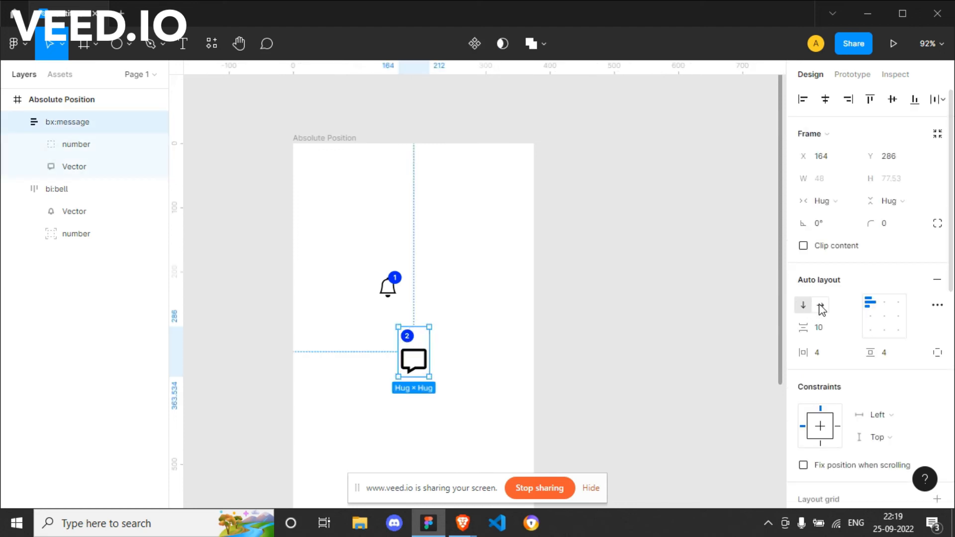
click(820, 306)
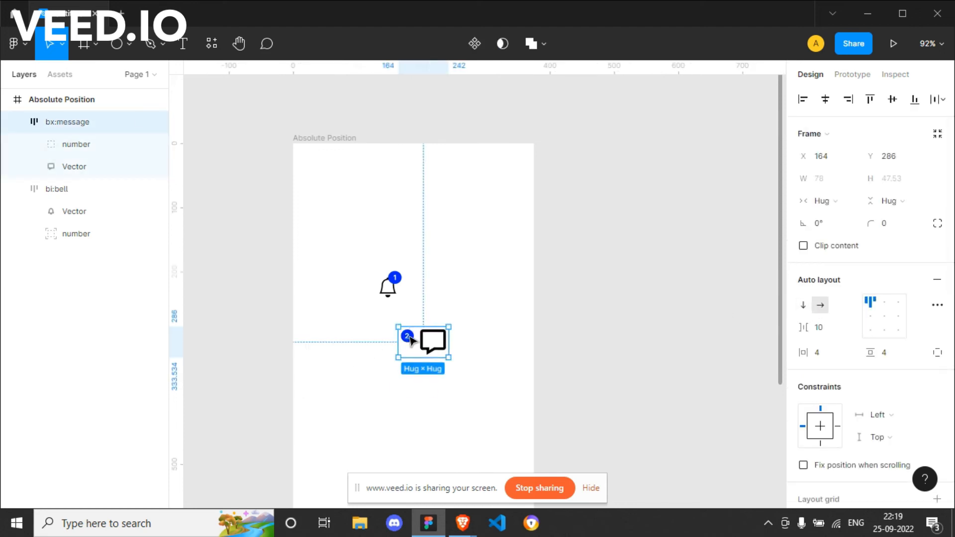
Reorder the number group below the Vector layer in bx:message and enable absolute position for it.
click(67, 145)
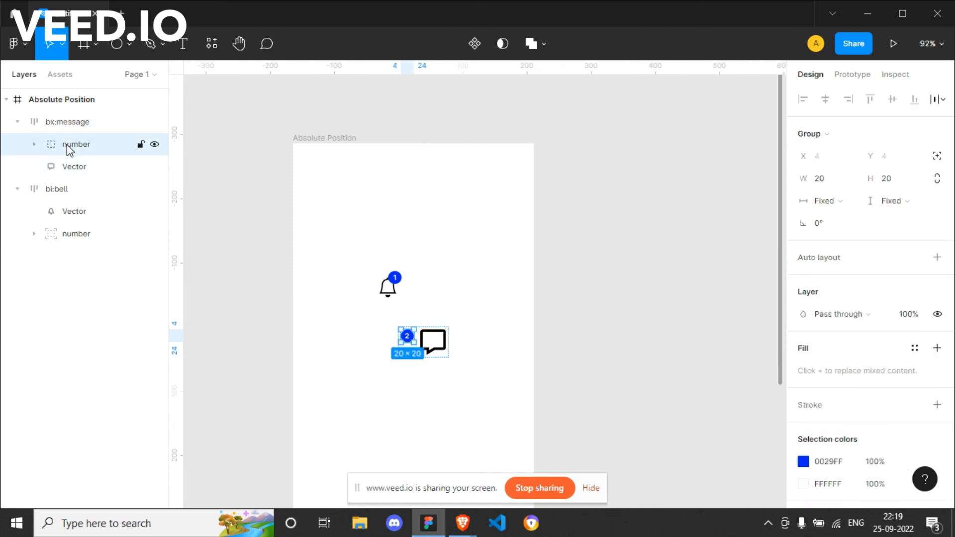
drag(68, 149, 80, 171)
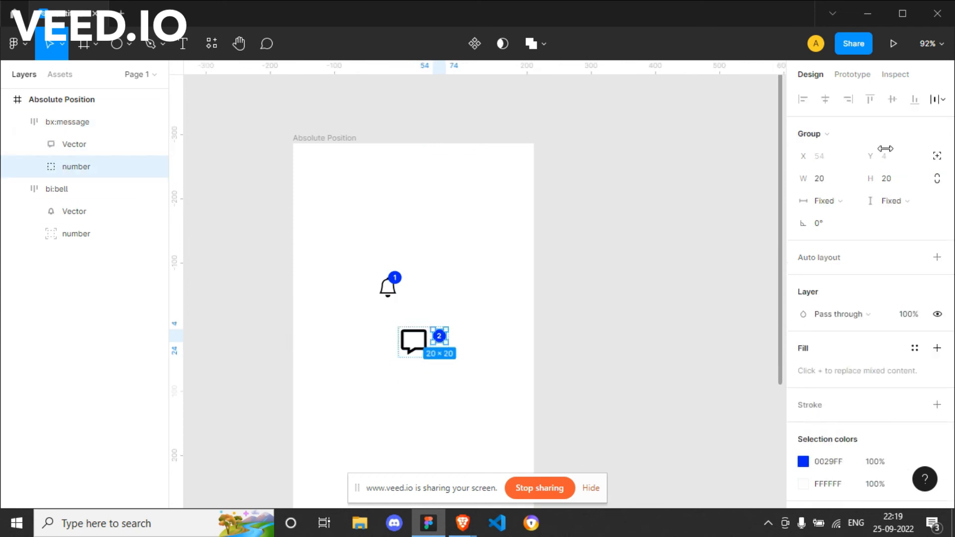
click(937, 158)
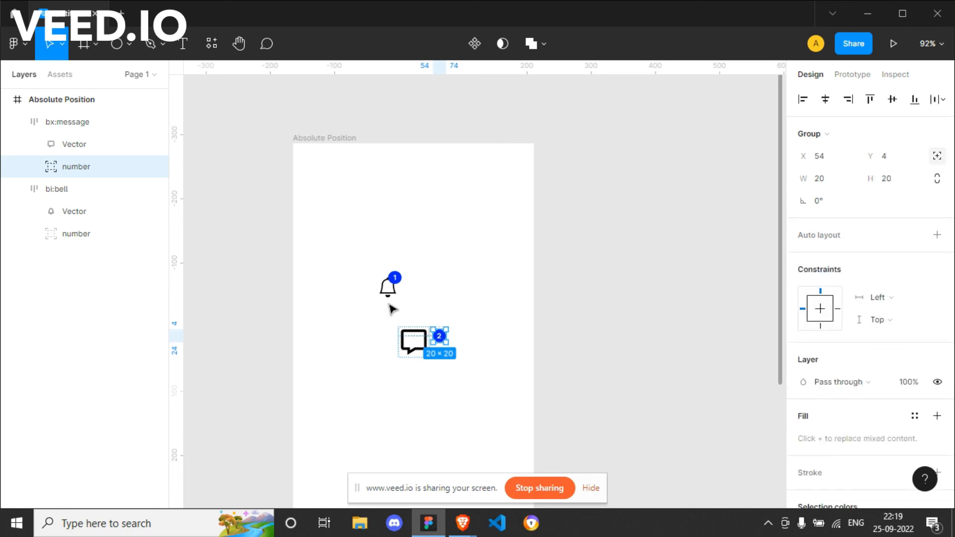
Move the "2" badge onto the upper-right corner of the message icon, at X 28, Y 0 in its frame.
click(464, 411)
drag(440, 337, 428, 337)
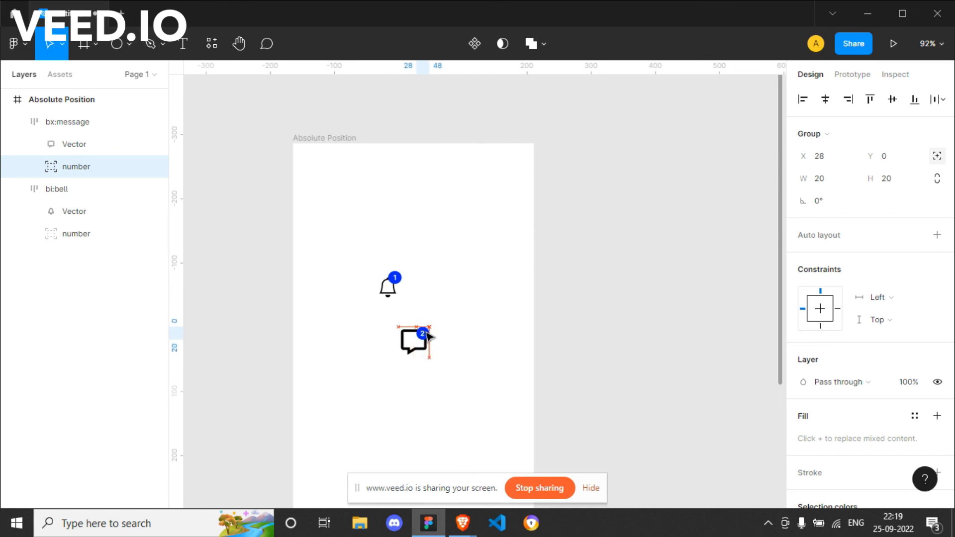
click(466, 372)
click(413, 343)
click(449, 392)
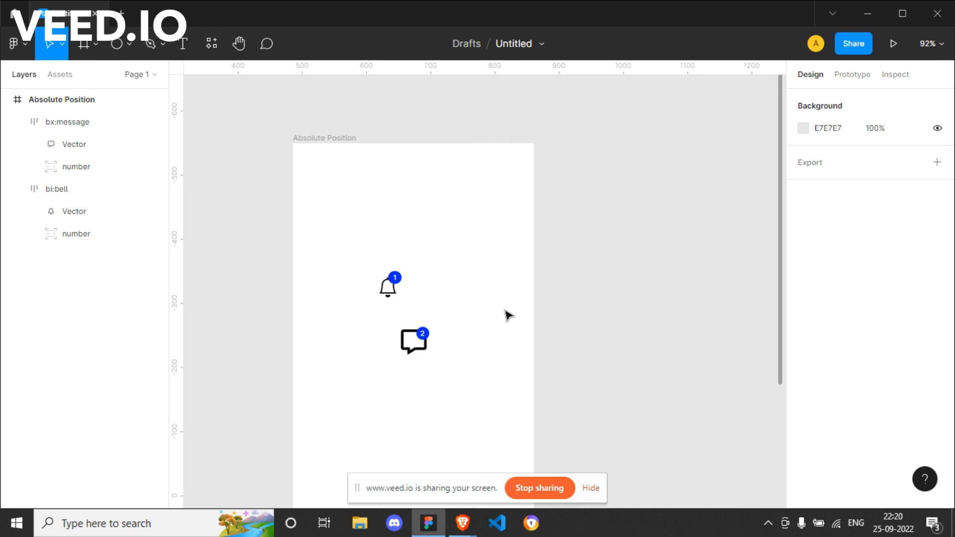
key(alt+Tab)
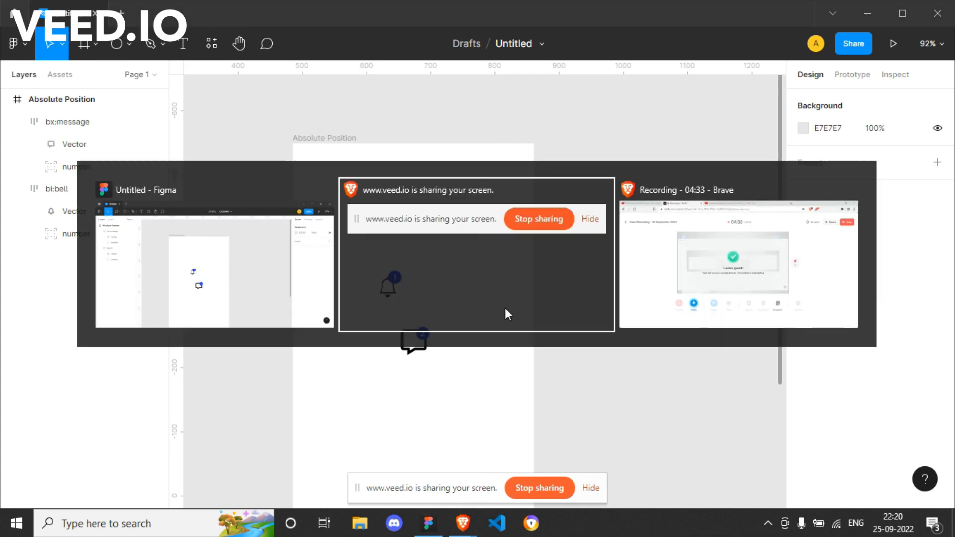